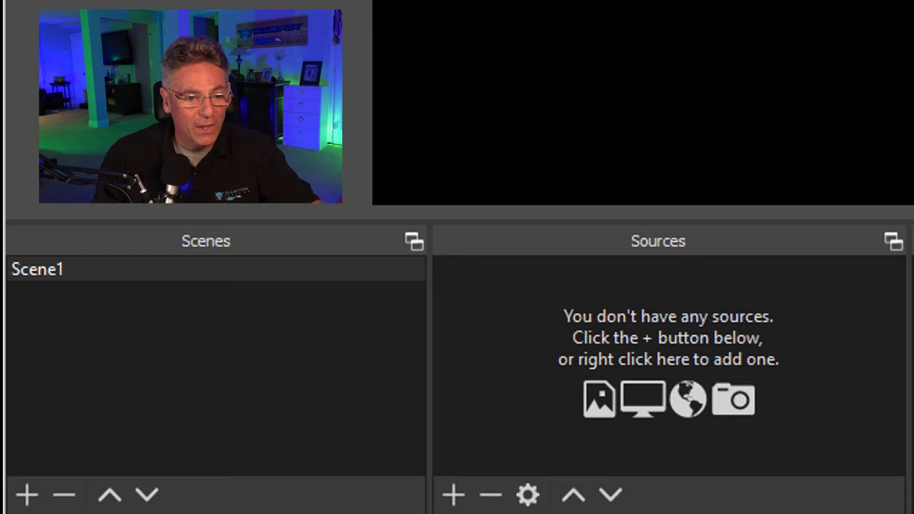
Step: Add a new scene named 'Mic and Camera' to the Scenes list below Scene1
click(29, 500)
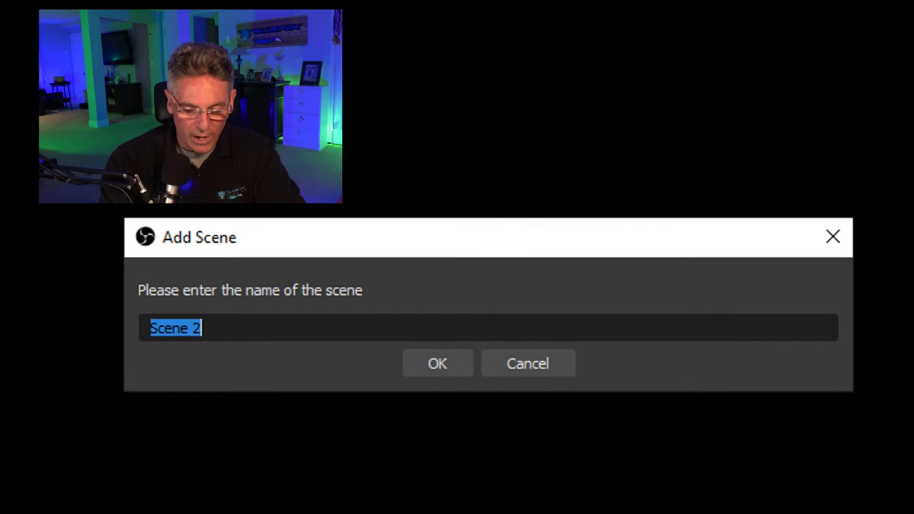
text(Mic a)
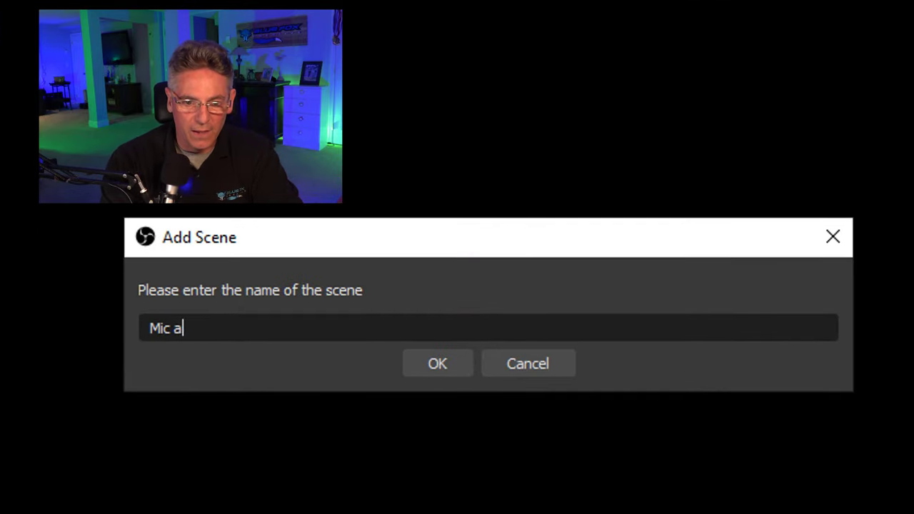
text(nd Cam)
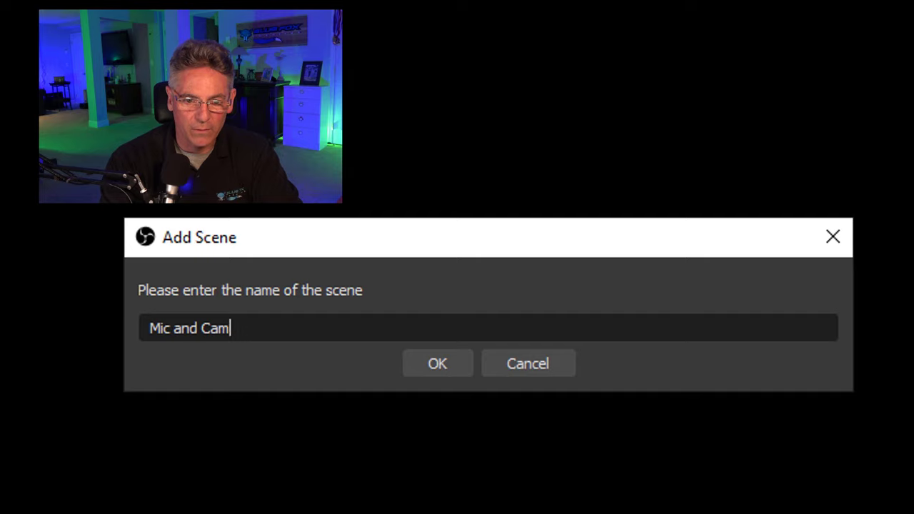
text(era)
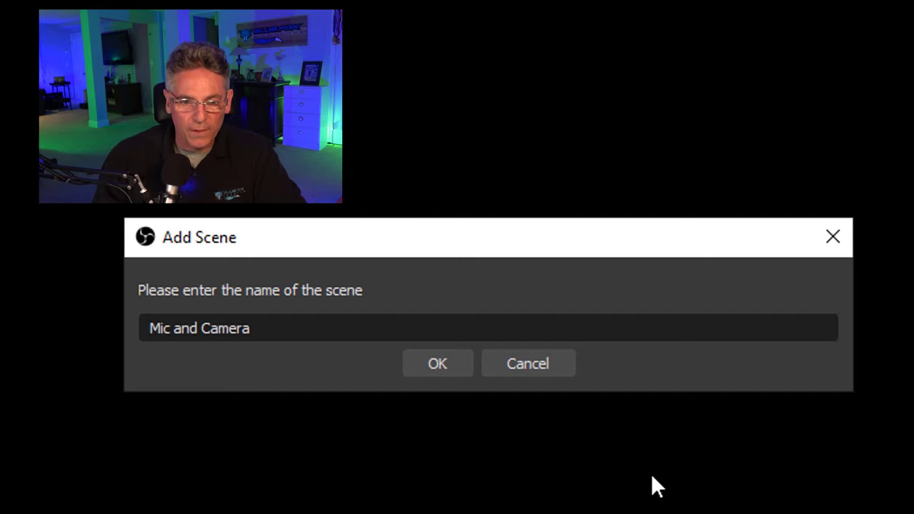
click(437, 364)
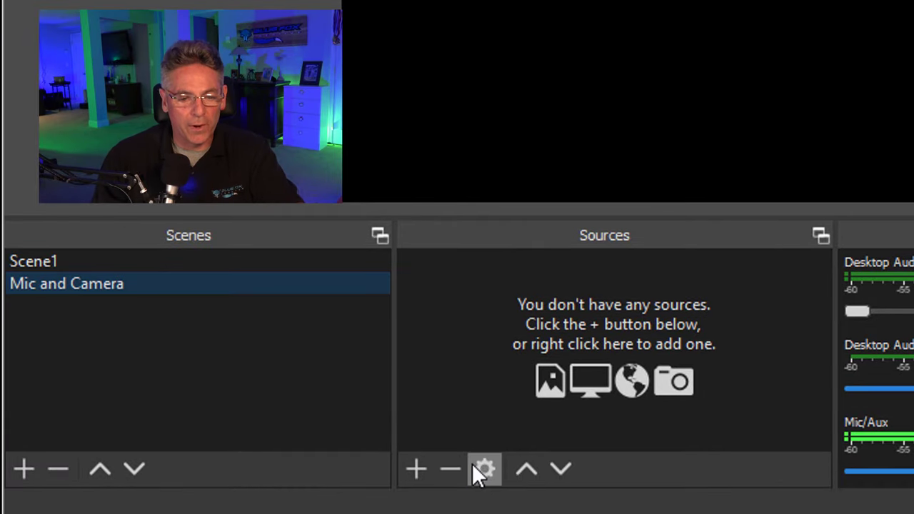
Step: Add an Audio Input Capture source named 'Mic' using the ATR USB microphone
click(420, 468)
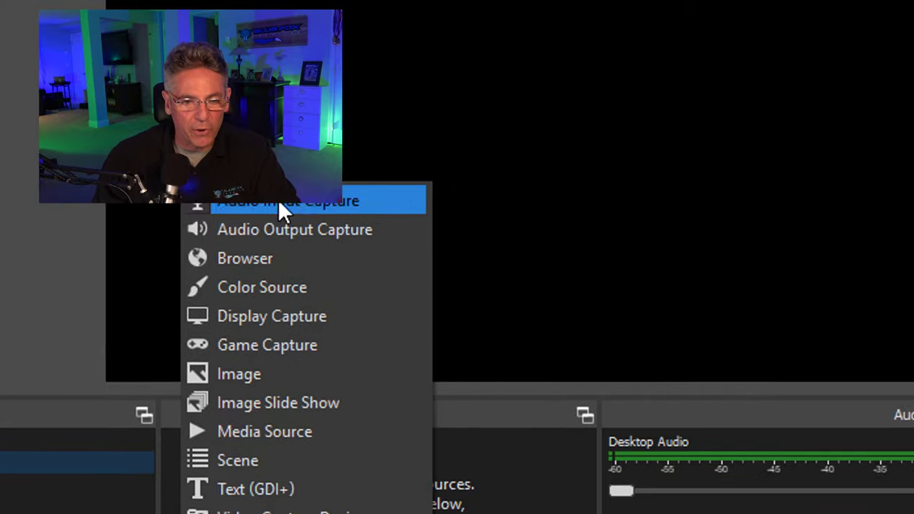
click(514, 21)
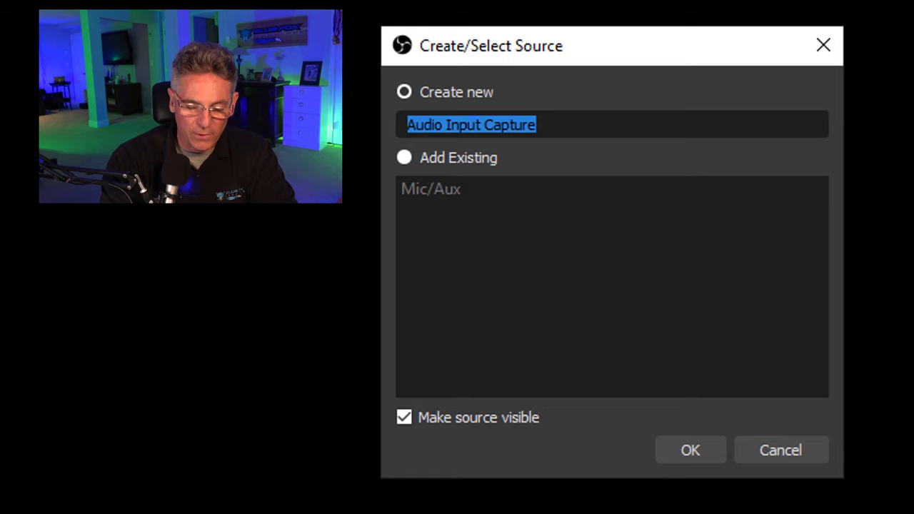
text(Mic)
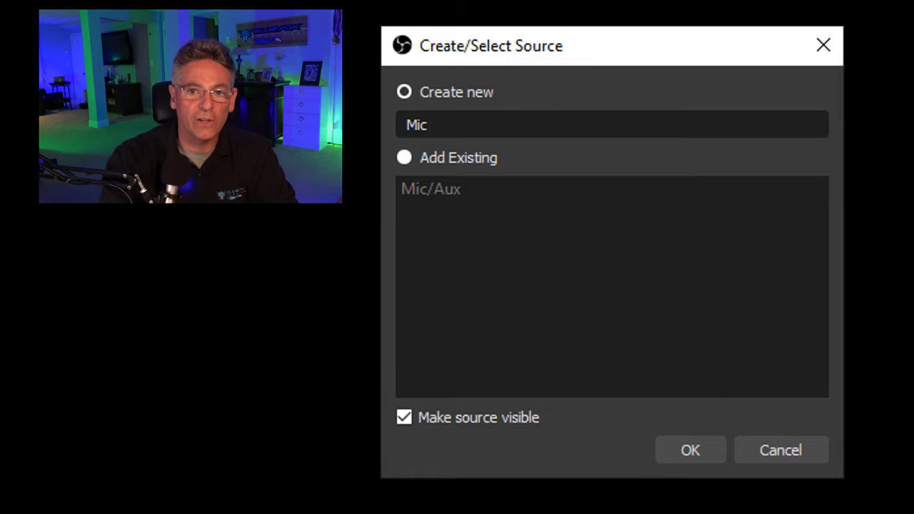
click(706, 444)
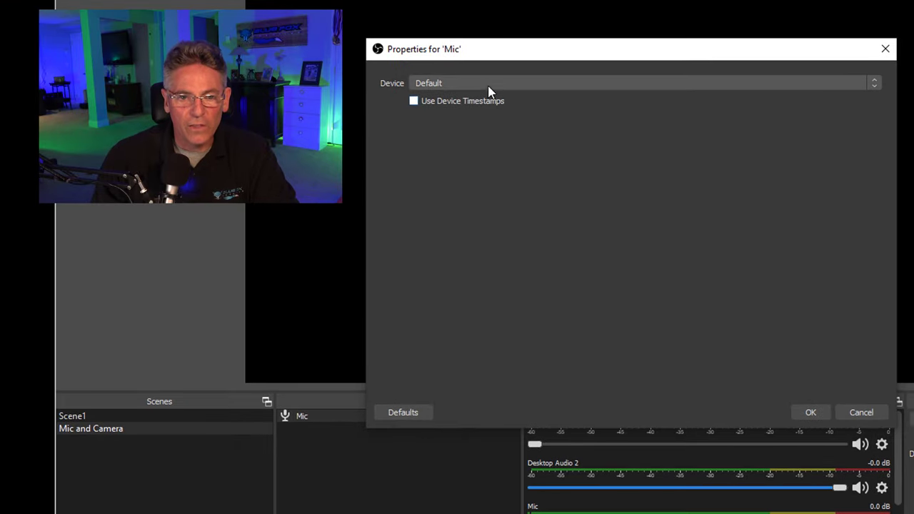
click(487, 86)
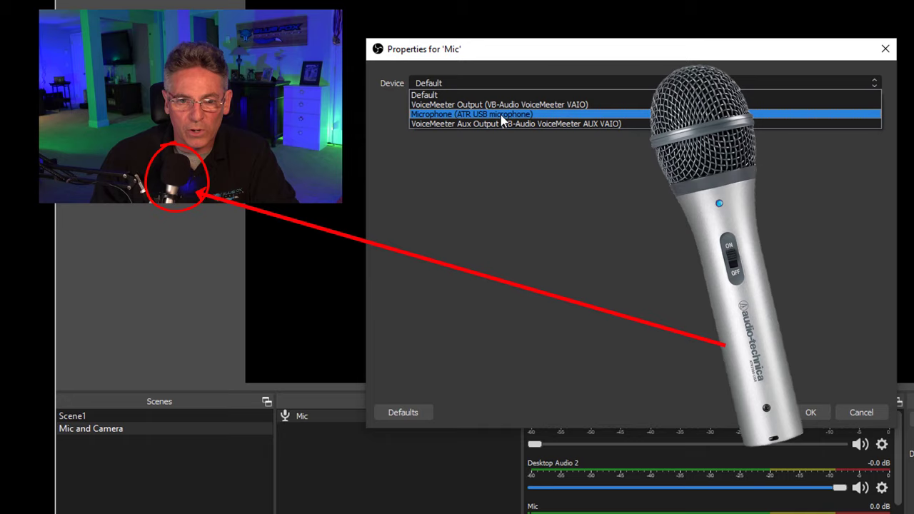
click(503, 115)
click(811, 412)
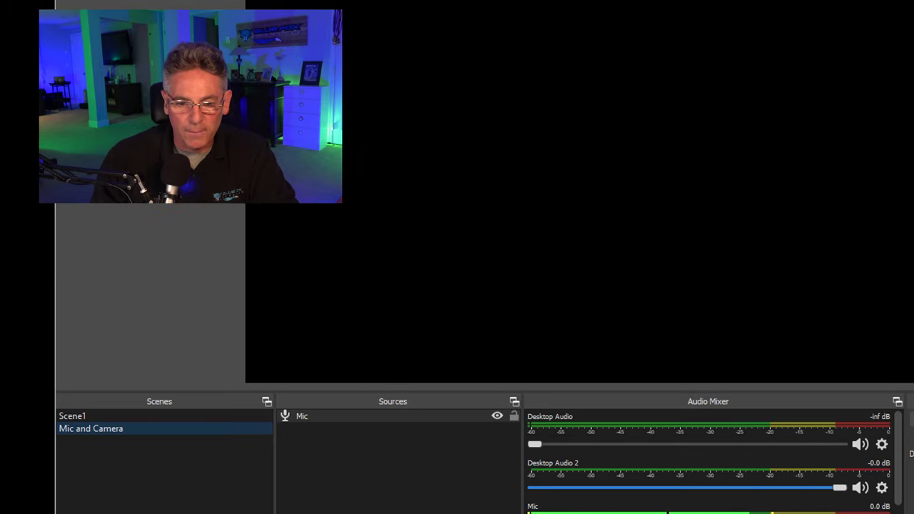
scroll(896, 476, down, 2)
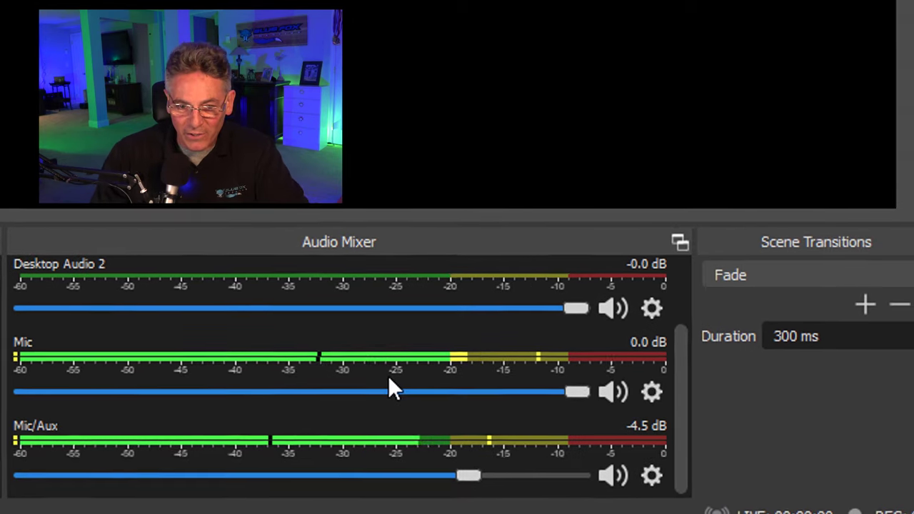
Step: In Advanced Audio Properties, switch Mic monitoring to Monitor and Output, then back to Monitor Off
click(651, 392)
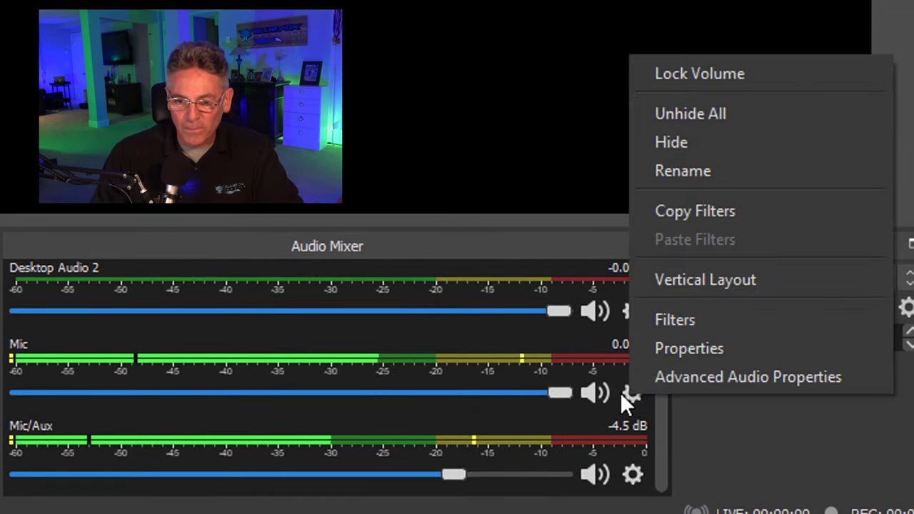
click(664, 383)
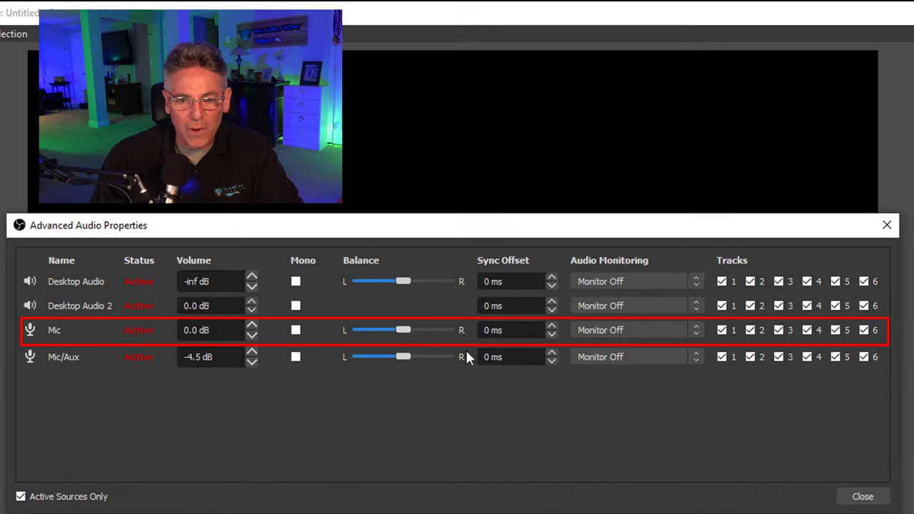
click(695, 330)
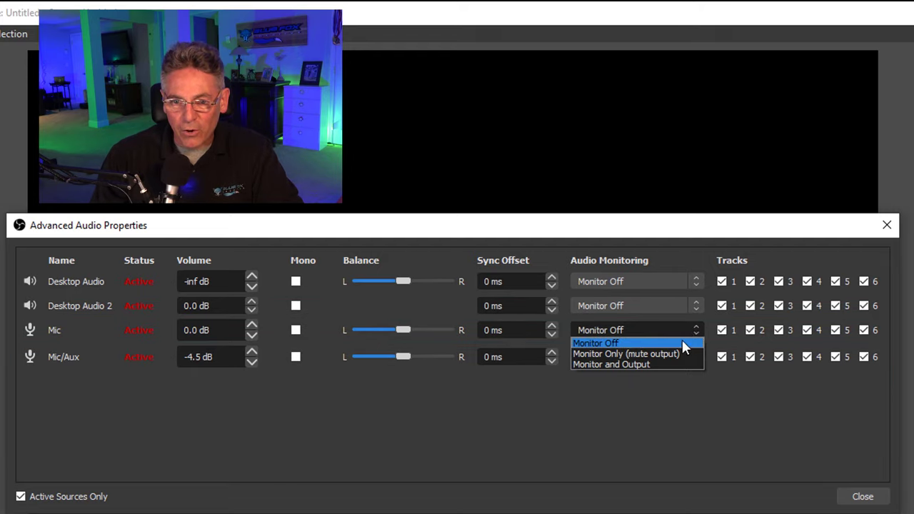
click(652, 364)
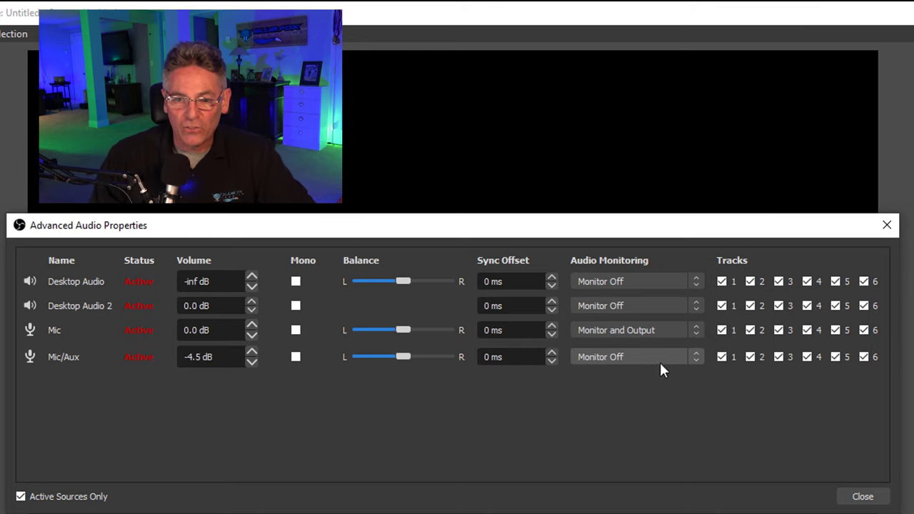
click(655, 330)
click(648, 344)
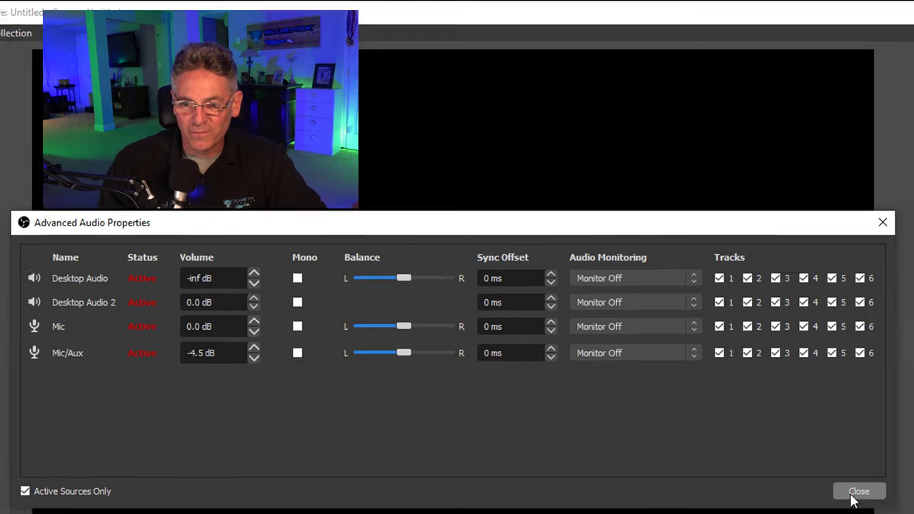
Step: Add a Video Capture Device source named 'C922' using the c922 Pro Stream Webcam
click(857, 496)
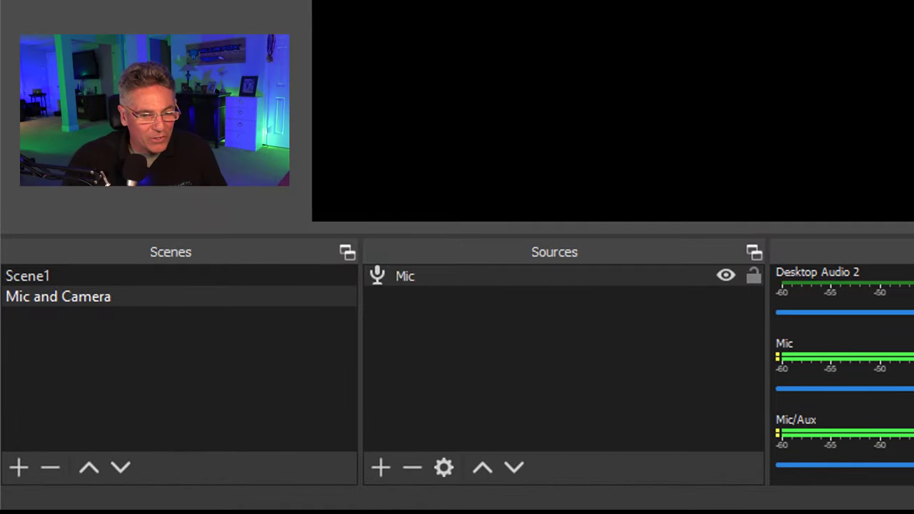
click(381, 468)
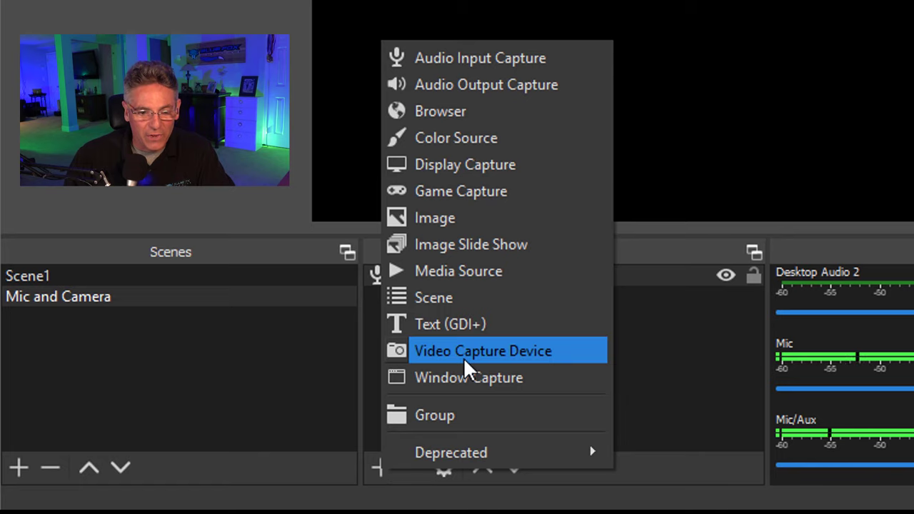
click(464, 358)
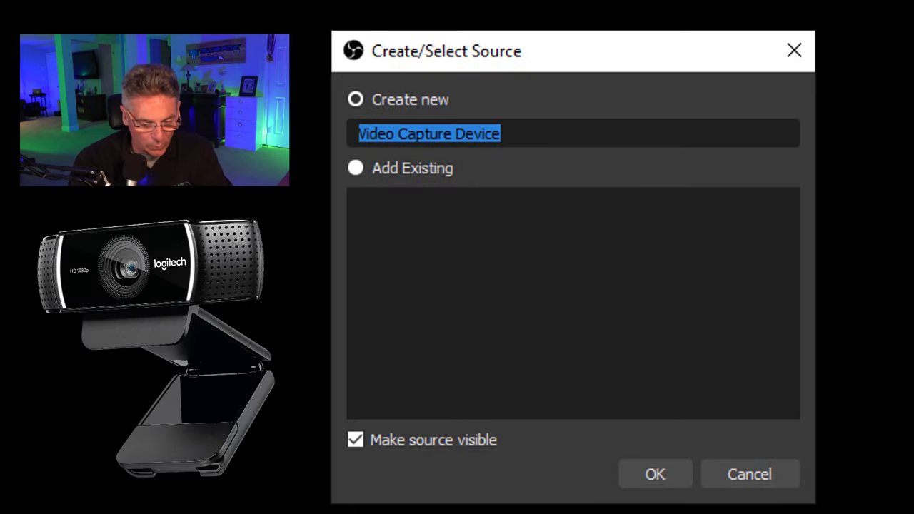
text(C)
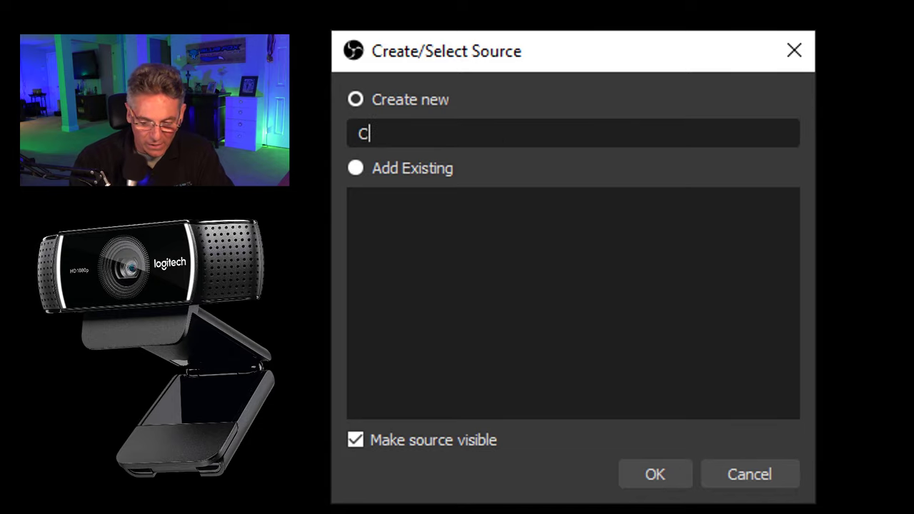
text(922)
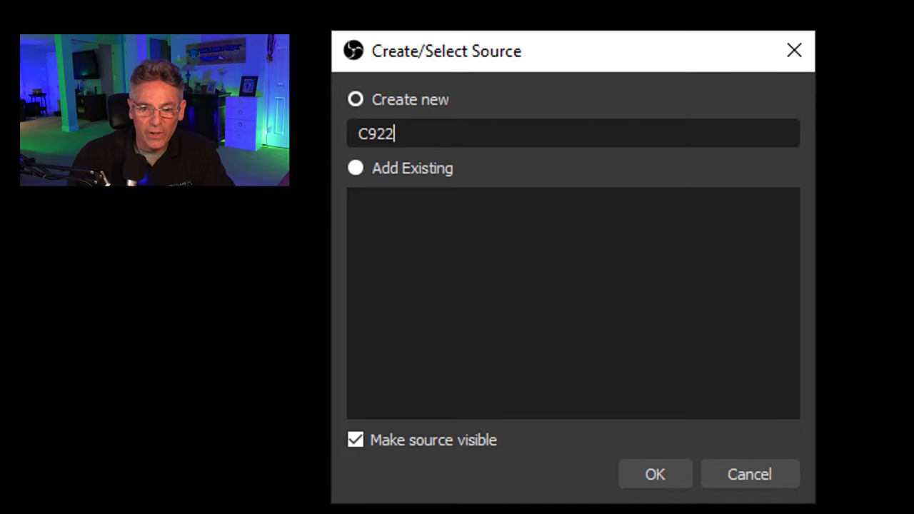
click(646, 483)
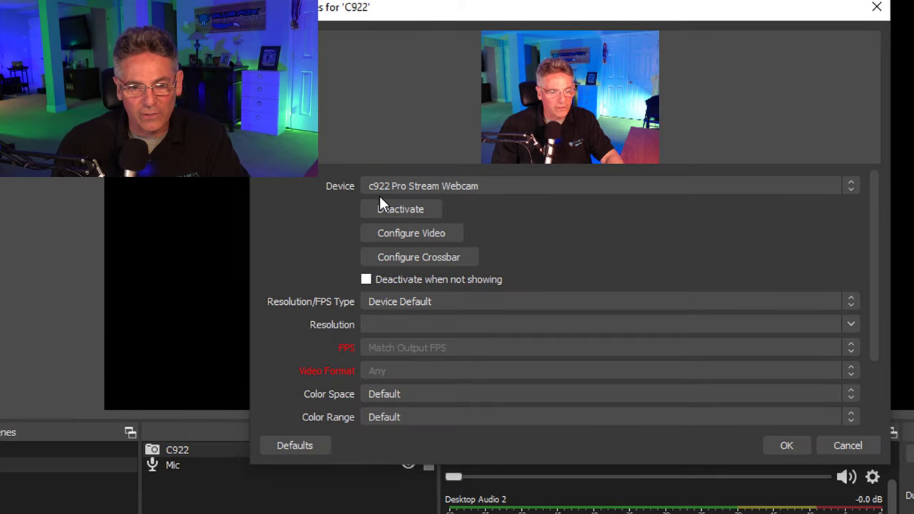
click(506, 185)
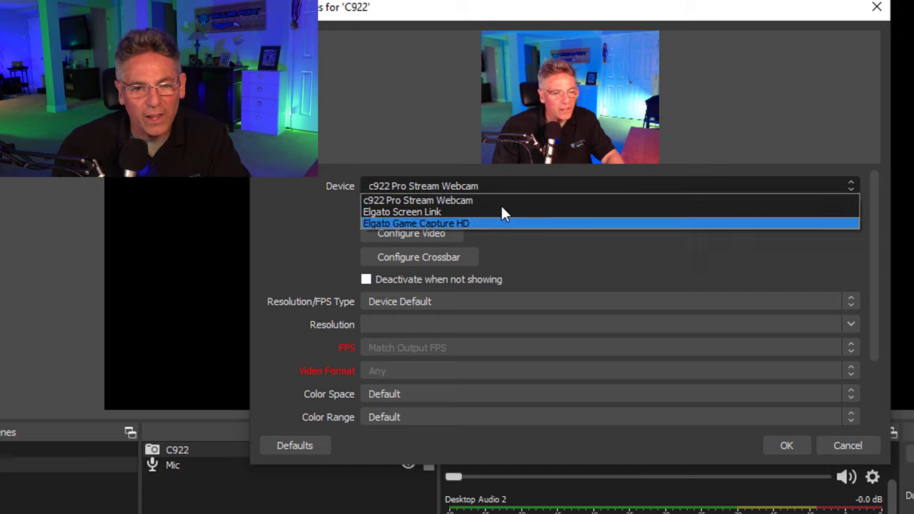
click(494, 200)
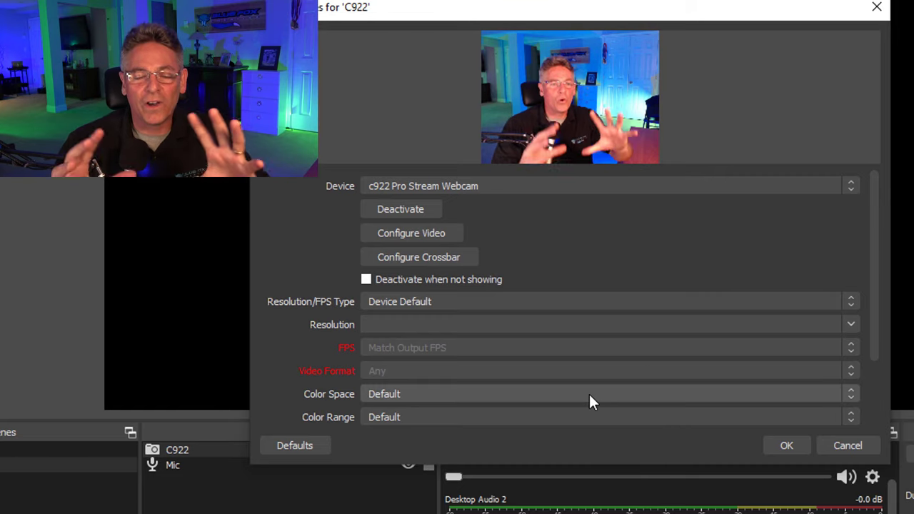
scroll(582, 392, down, 2)
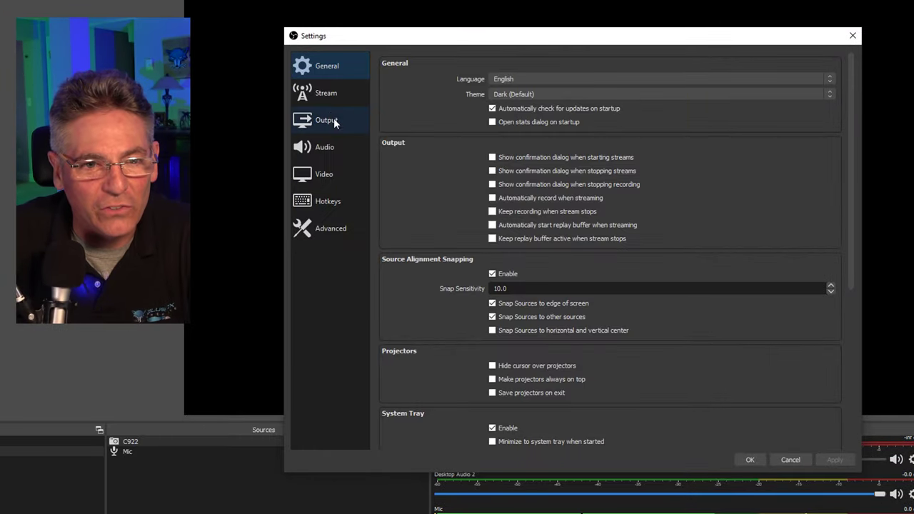
Step: Set the stream service to Facebook Live and request a stream key from Facebook
click(327, 94)
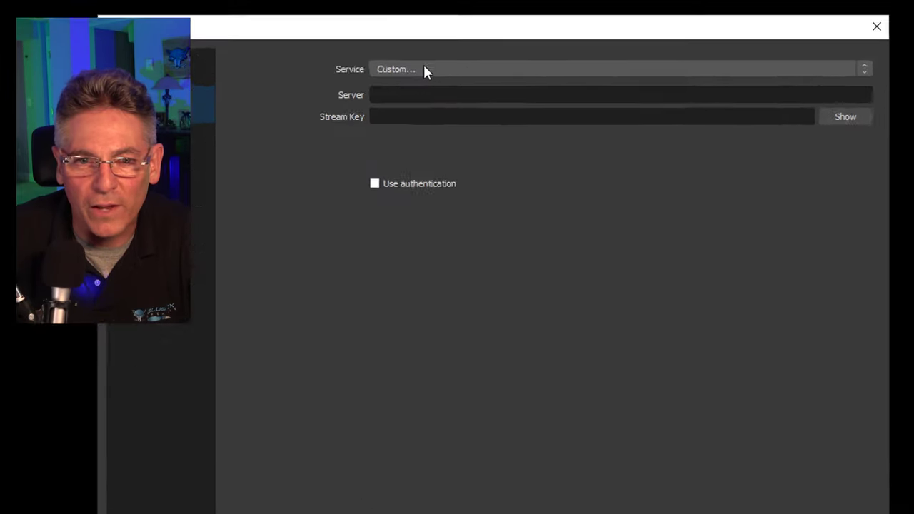
click(523, 67)
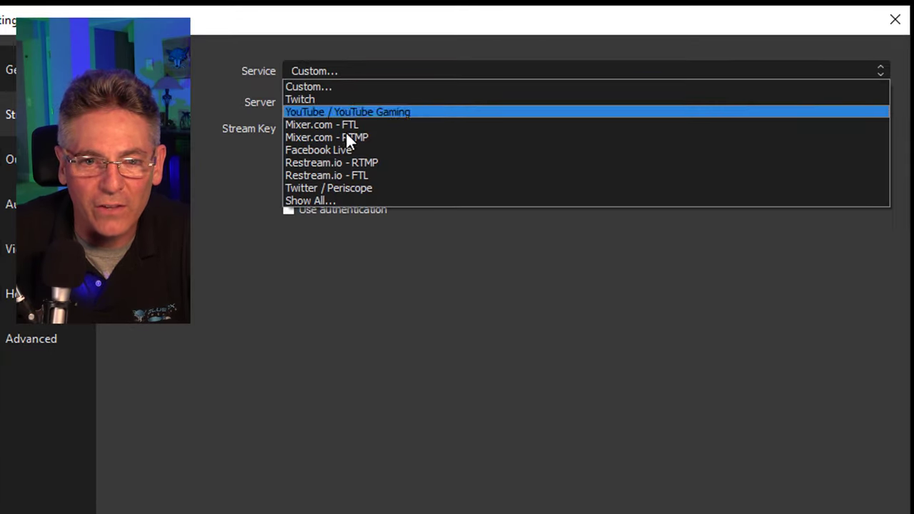
click(347, 152)
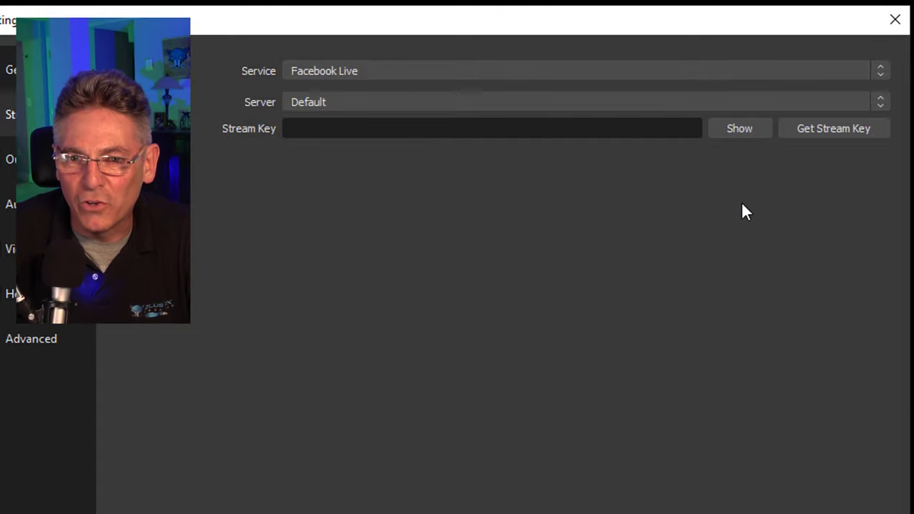
click(846, 129)
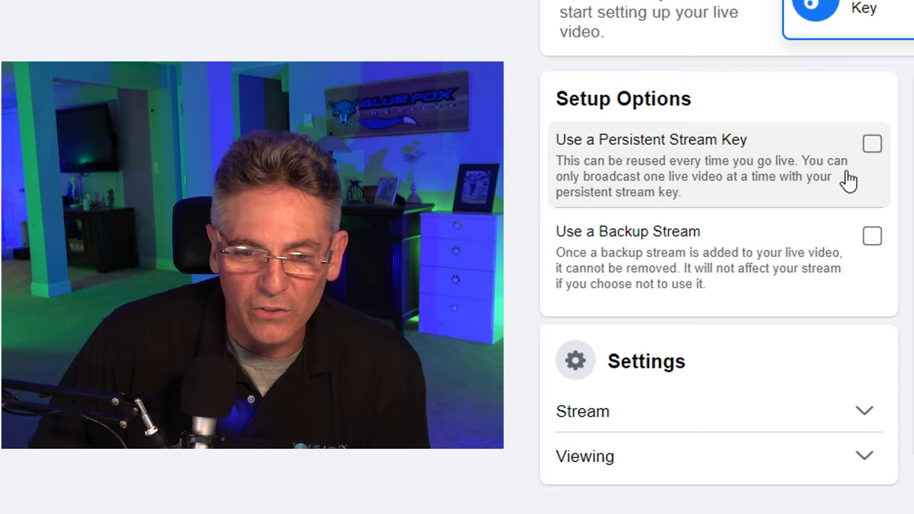
Step: Turn on Use a Persistent Stream Key under Setup Options
click(873, 146)
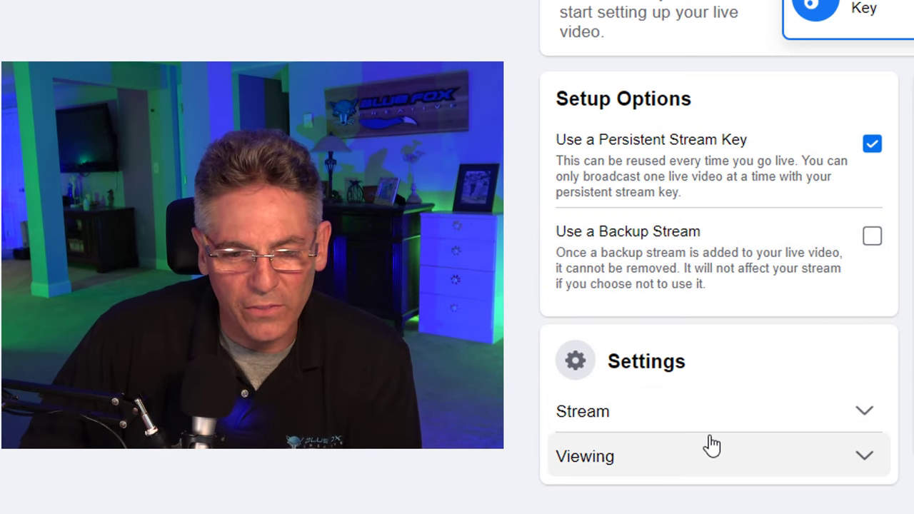
Step: Untick 'End live video if stream stops' and confirm Allow viewers to rewind stays on
click(857, 423)
scroll(850, 429, down, 5)
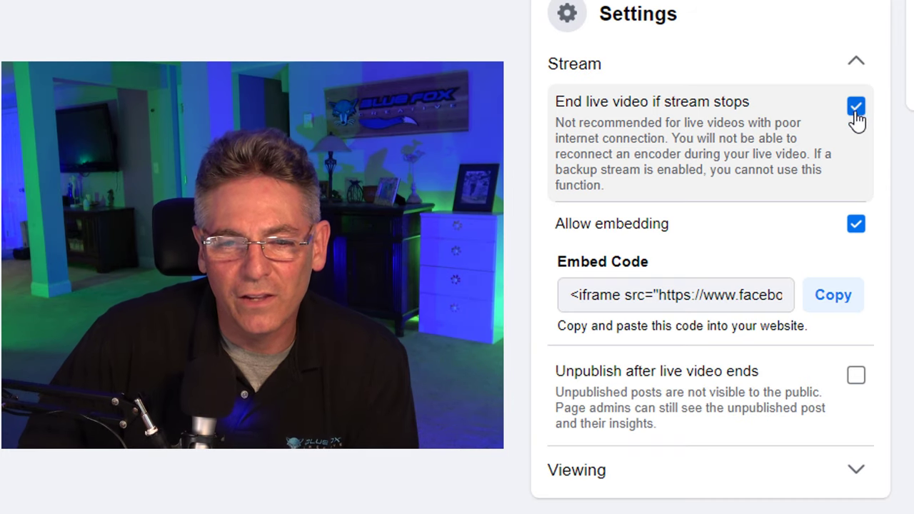
click(856, 112)
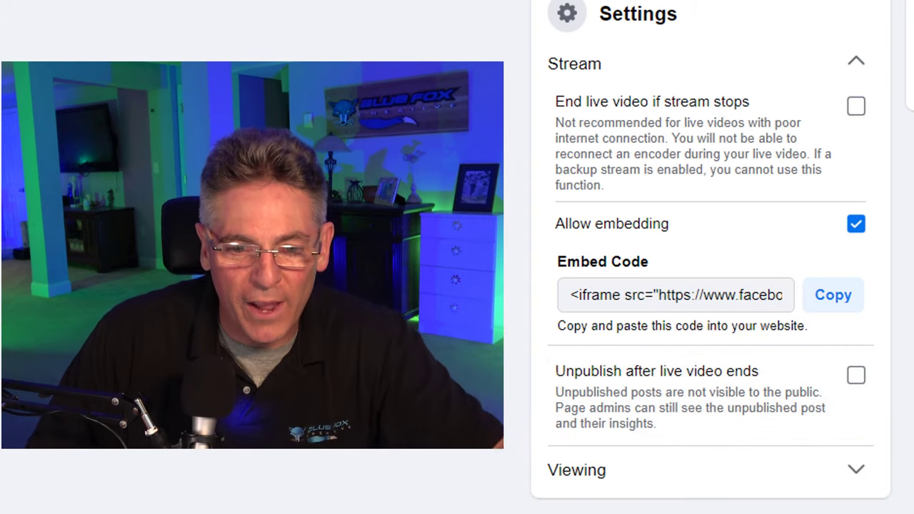
click(856, 473)
scroll(908, 400, down, 1)
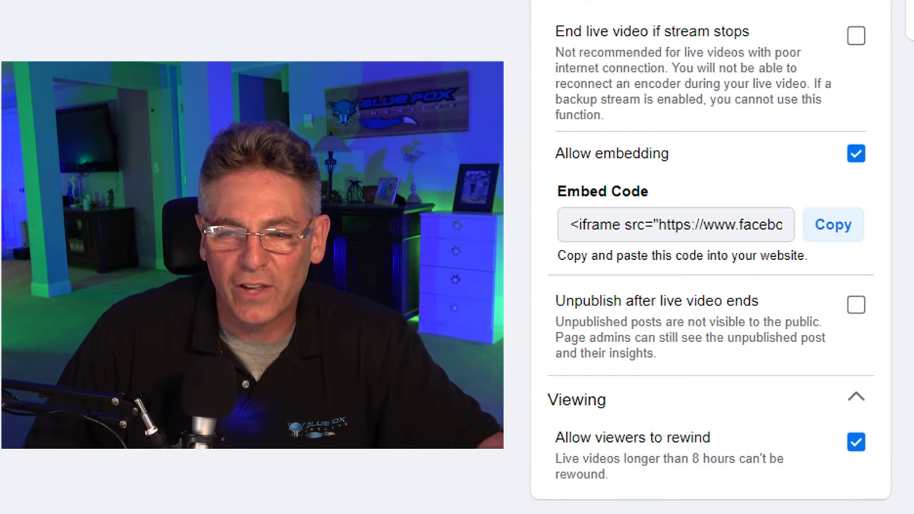
scroll(710, 257, up, 5)
scroll(711, 257, down, 5)
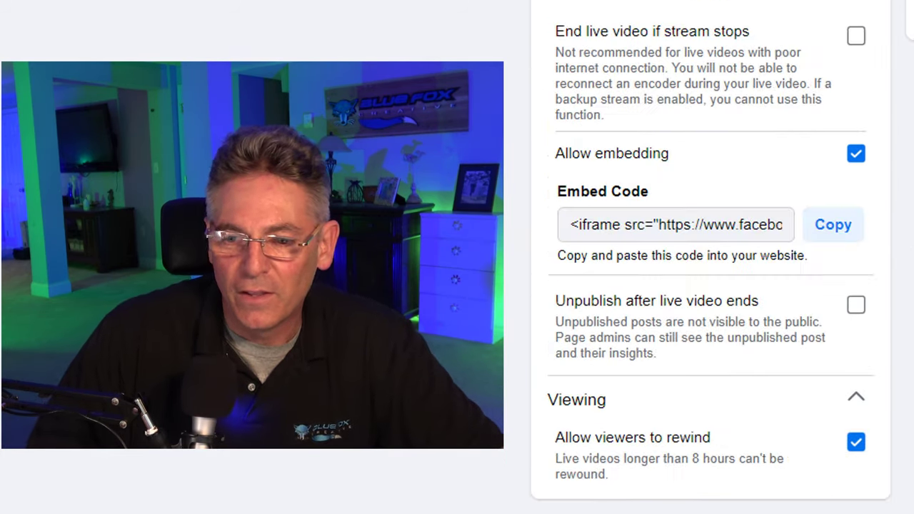
scroll(710, 257, up, 5)
scroll(711, 257, up, 1)
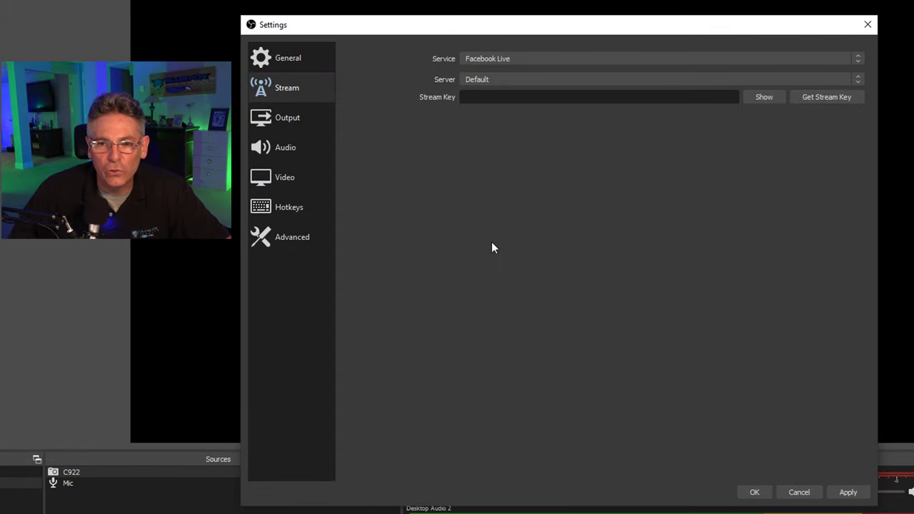
Step: Paste the Facebook stream key into OBS's Stream settings, save, and start streaming
click(477, 101)
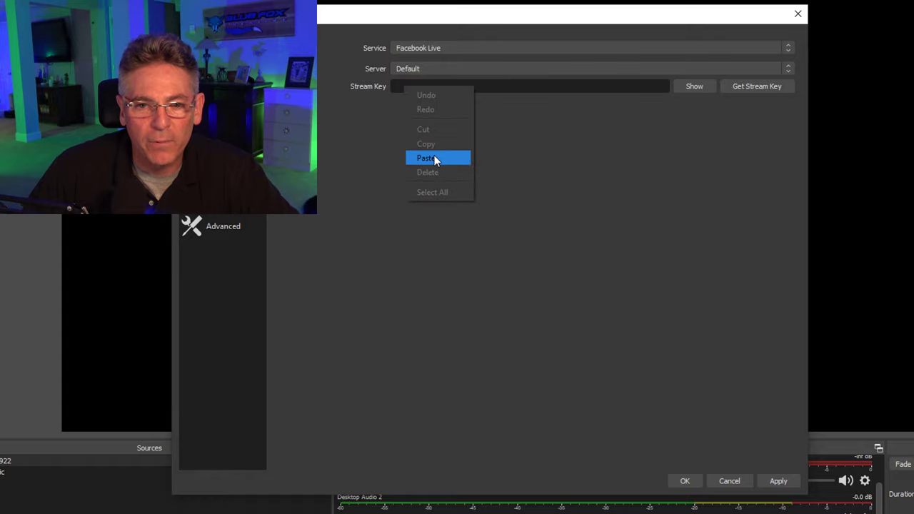
click(434, 160)
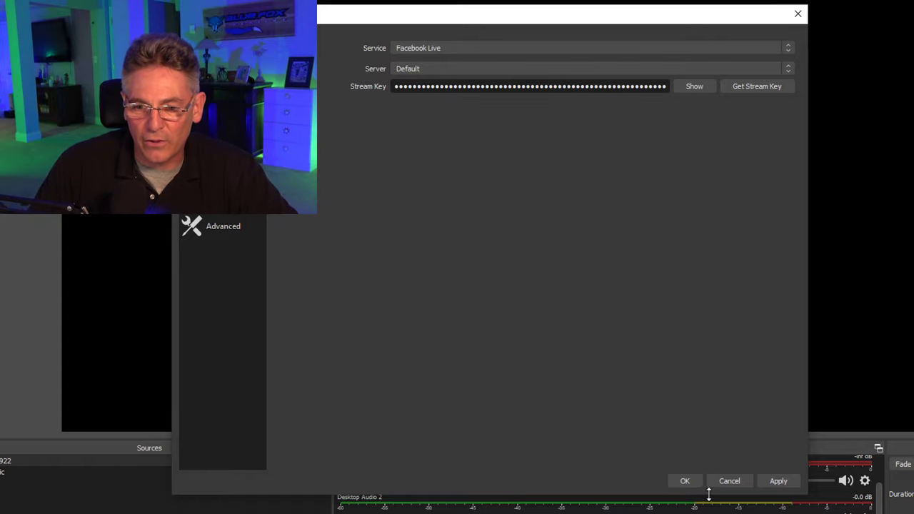
click(683, 483)
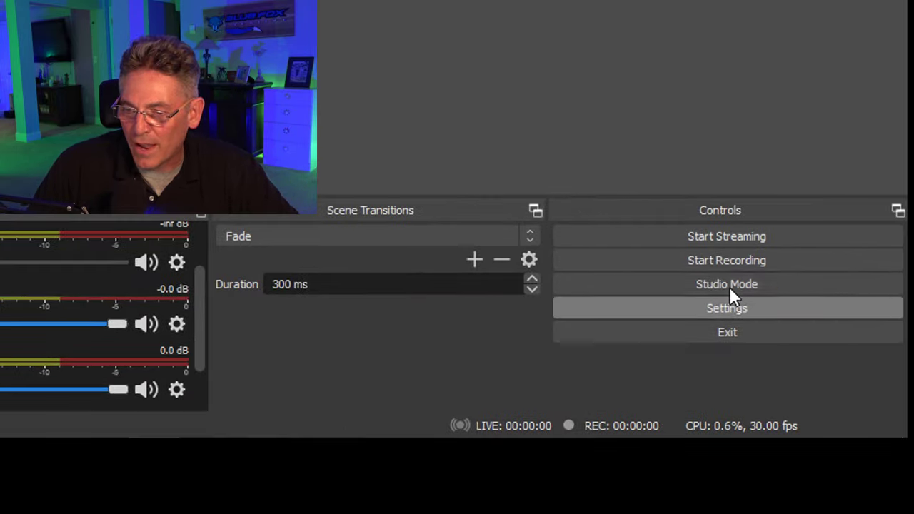
click(717, 238)
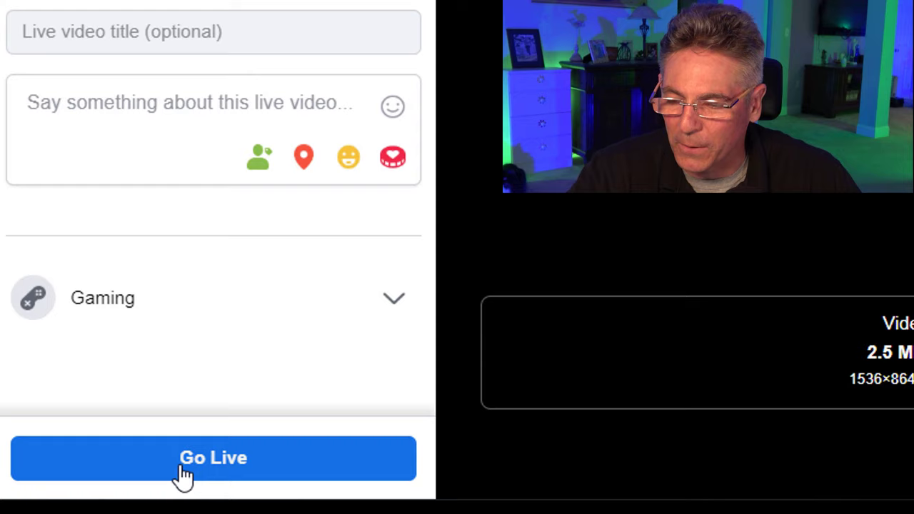
Step: Title the live video 'Test 2' and start the broadcast
click(212, 472)
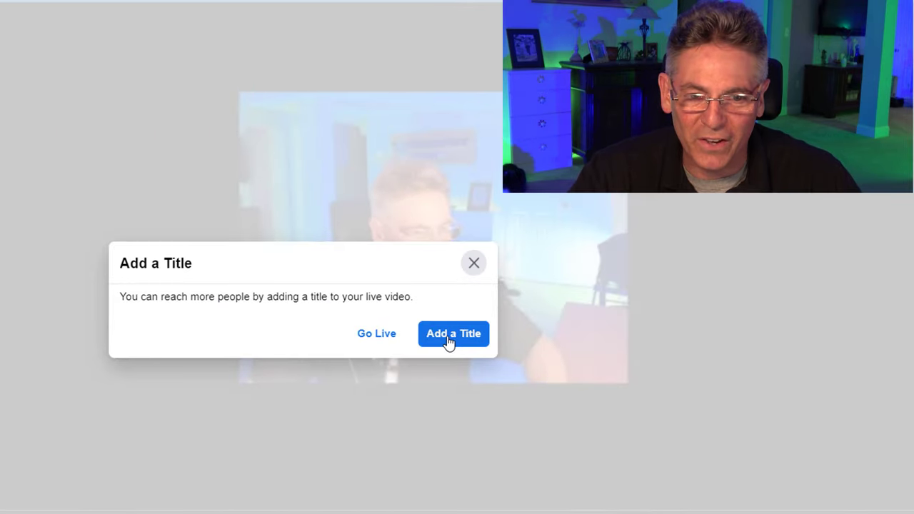
click(449, 341)
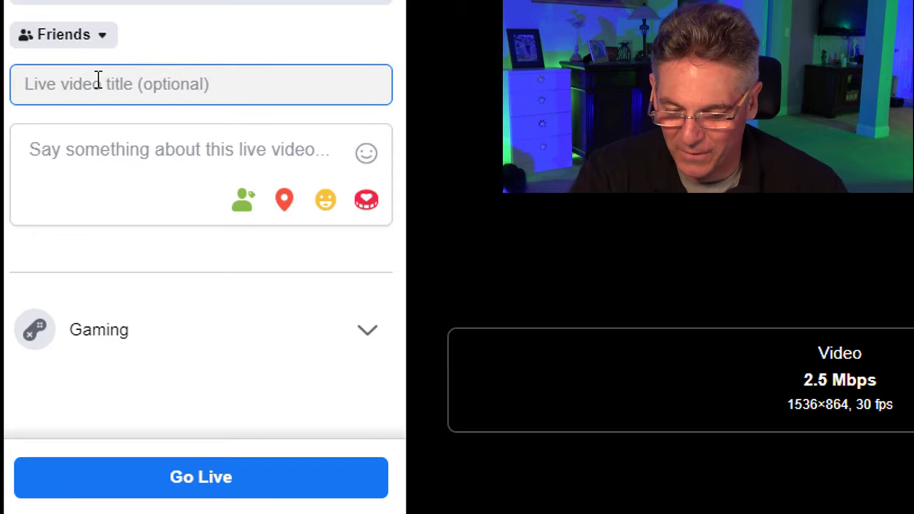
text(Test 2)
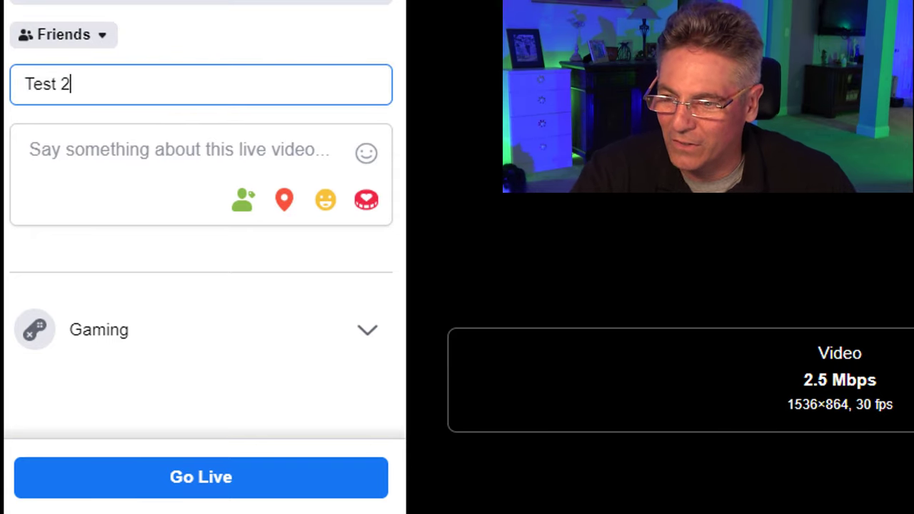
click(193, 479)
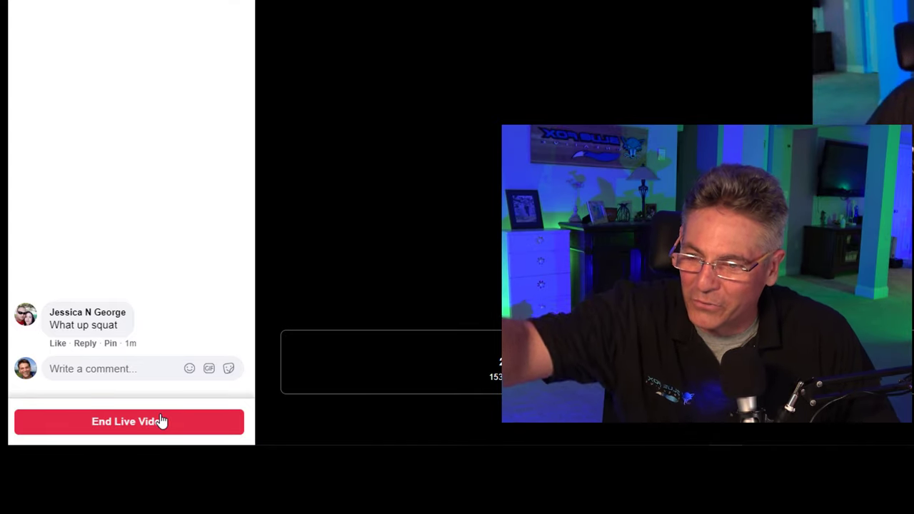
Step: End the live video and confirm ending the broadcast
click(143, 427)
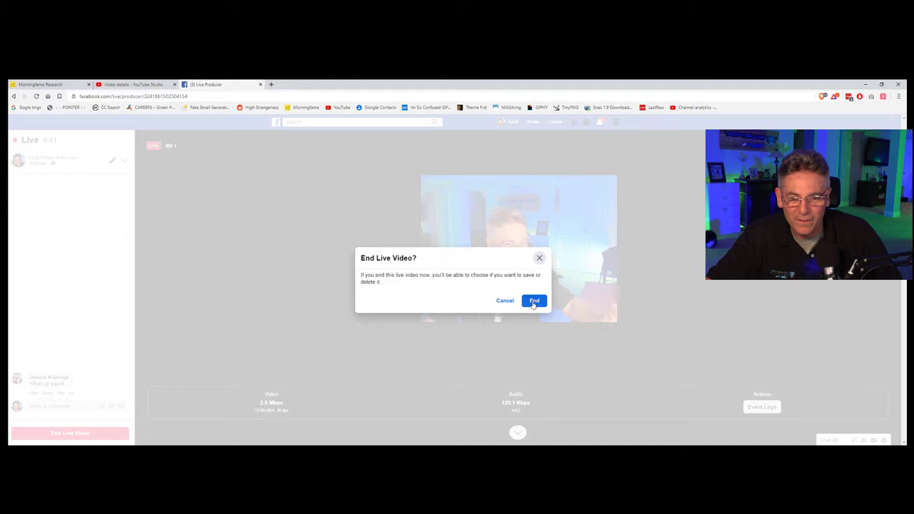
click(534, 302)
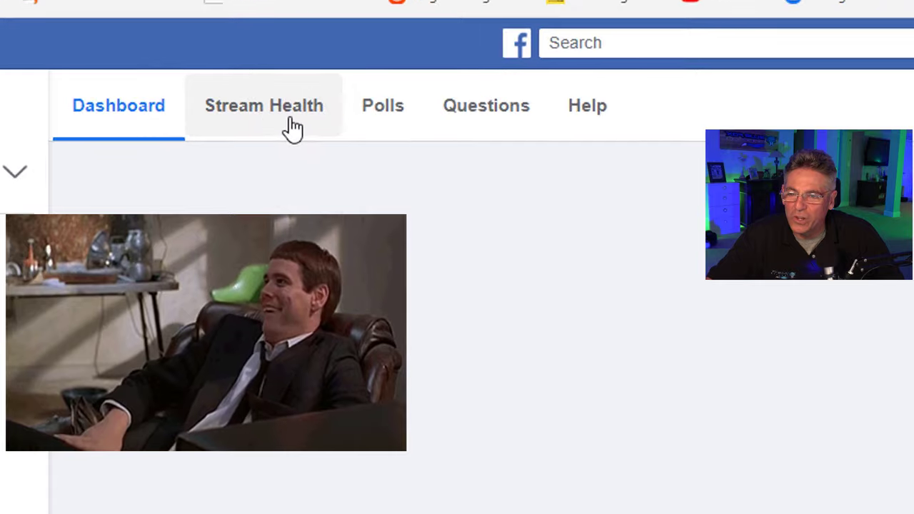
Step: View the ended stream's health metrics: 2.5 Mbps video bitrate, 30 fps and 129 Kbps audio
click(207, 148)
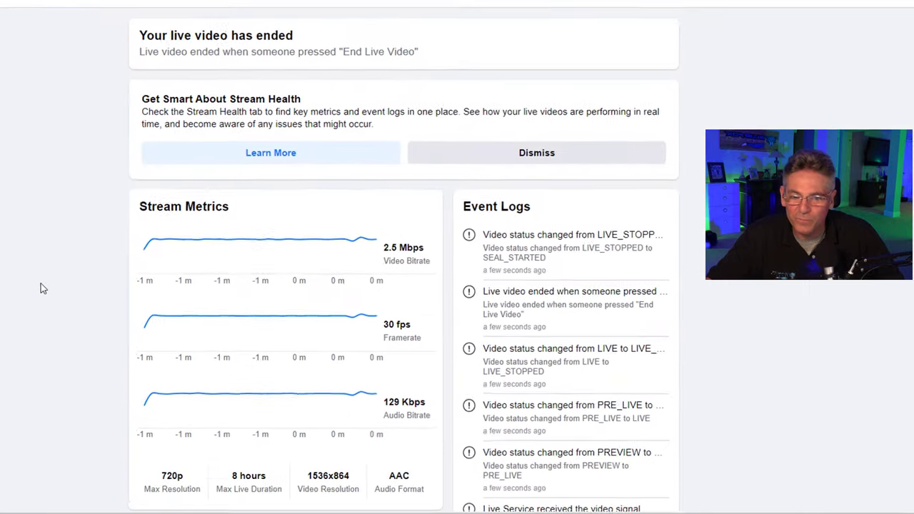